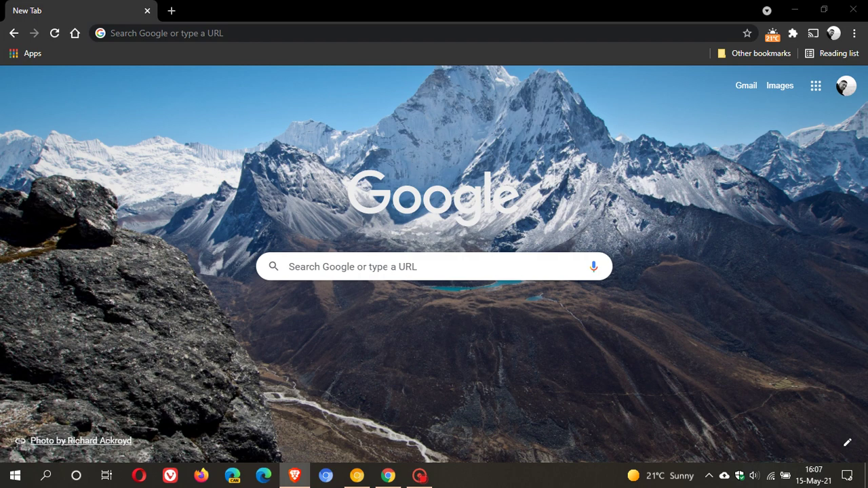
Run a Google search for 'abc' from the New Tab search box.
left_click(353, 267)
left_click(301, 293)
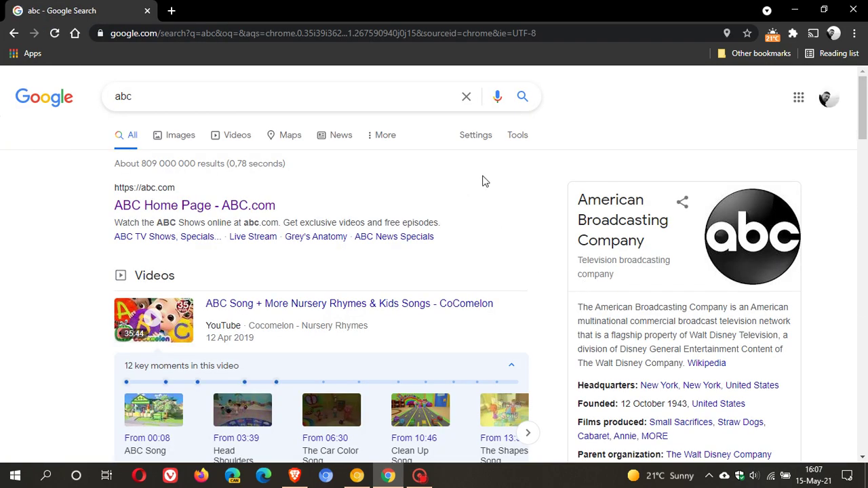
Check the 'Send to your devices' list for the abc results page, then go Home.
right_click(485, 163)
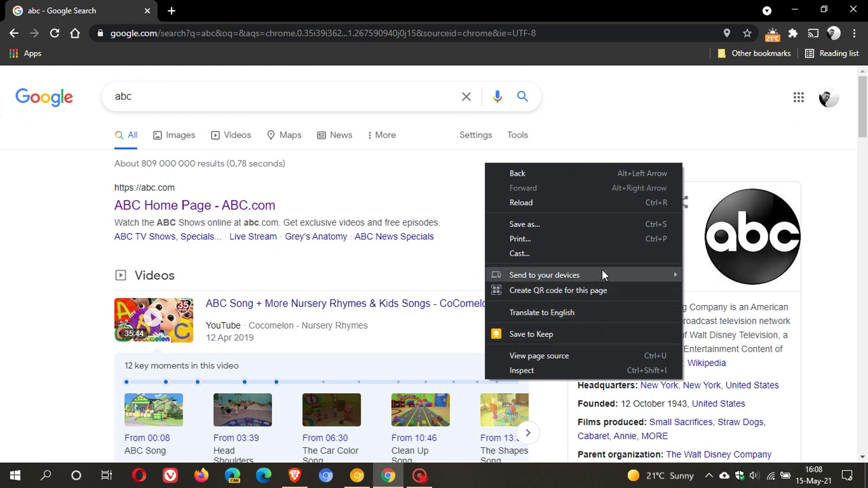
mouse_move(545, 275)
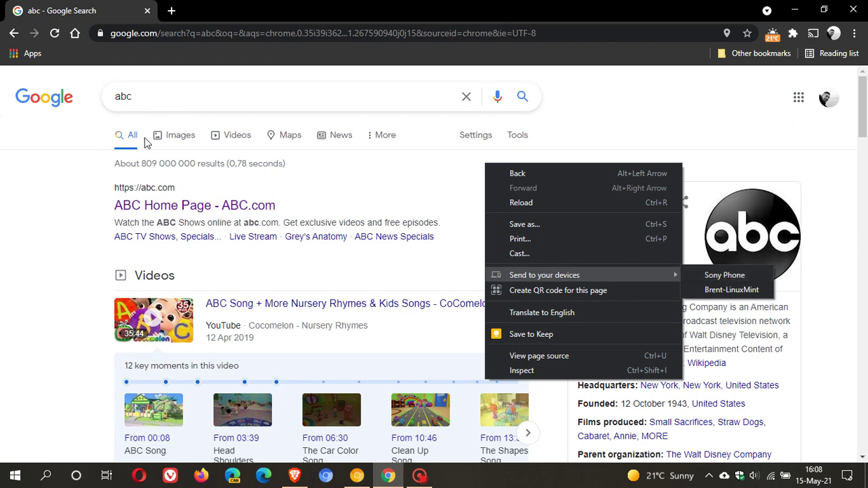
left_click(76, 38)
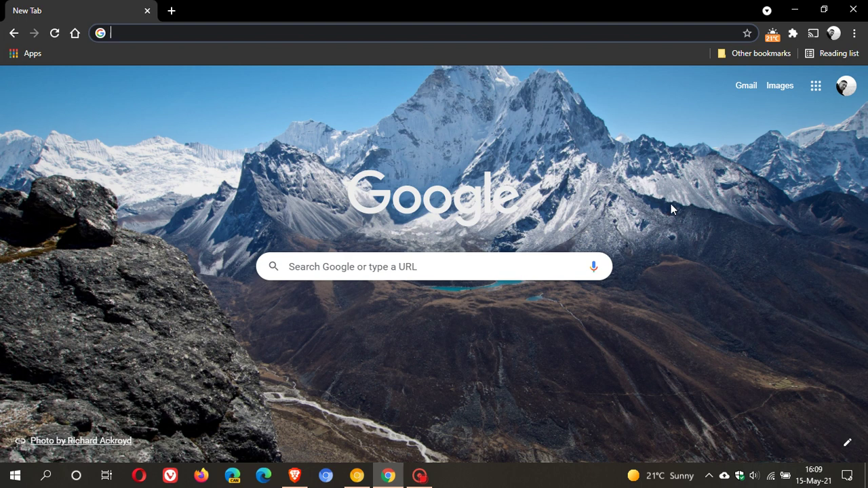
In Chrome Canary, load chrome://flags to open the Experiments page.
left_click(359, 476)
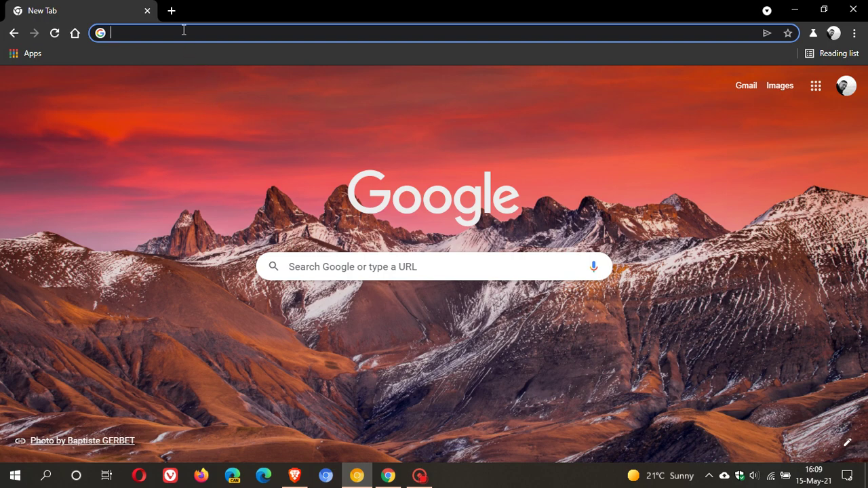
type("cf")
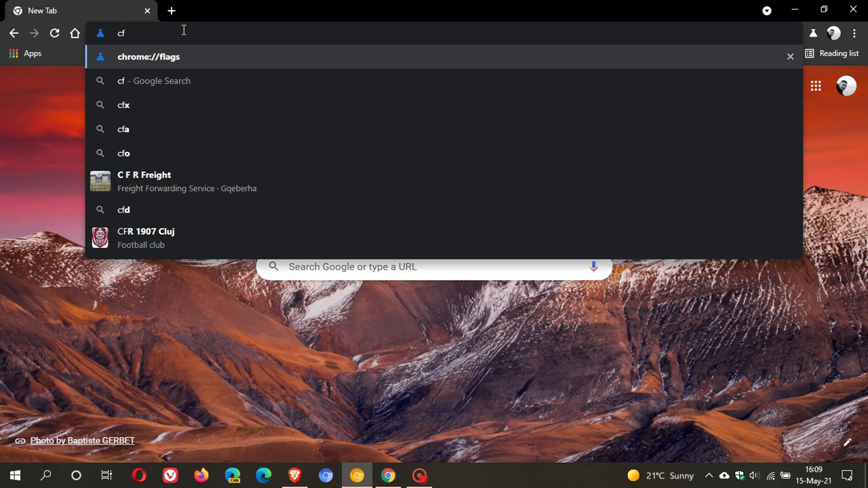
key("Return")
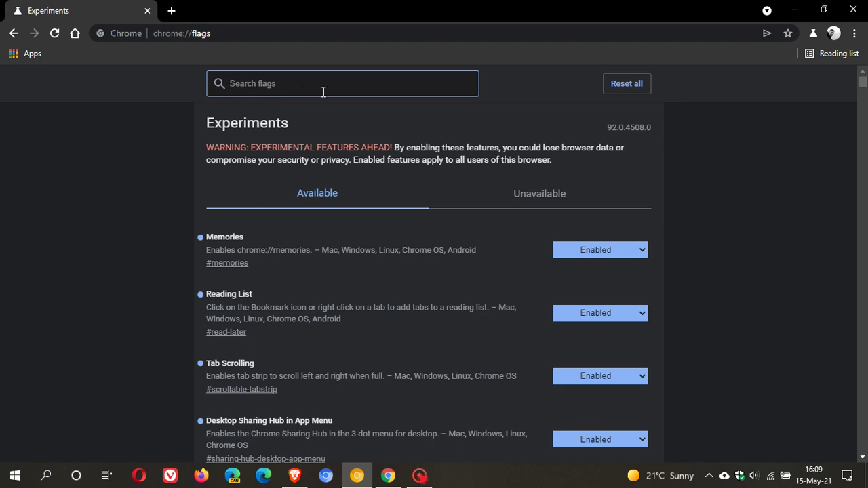
Find 'Send tab to self 2.0' set to Enabled, then go Home and close Canary.
scroll(142, 202, "down", 3)
scroll(142, 203, "down", 2)
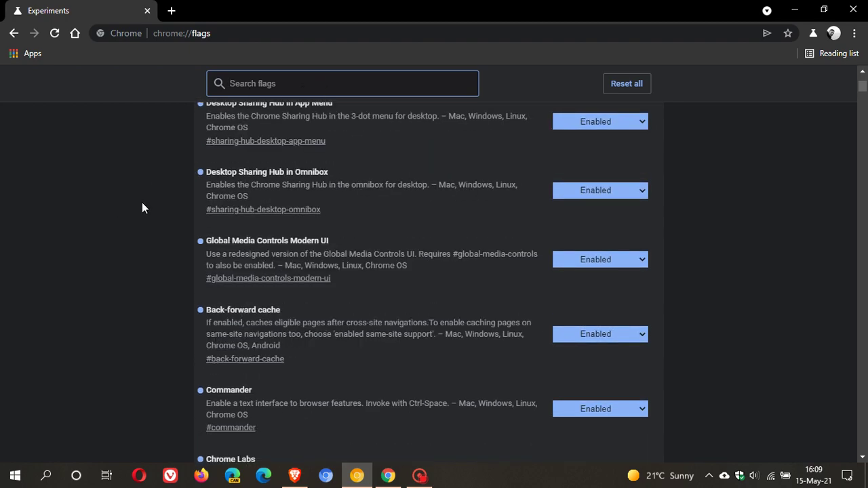
scroll(141, 206, "down", 1)
scroll(142, 206, "down", 1)
scroll(142, 207, "down", 2)
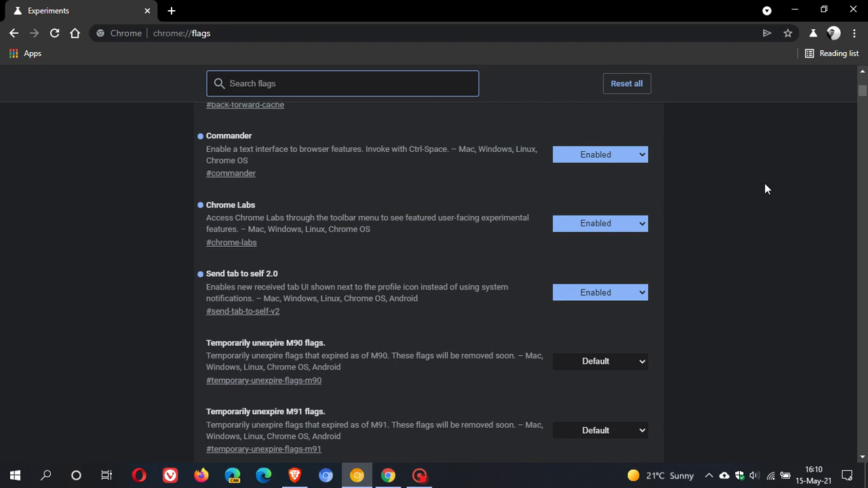
left_click(74, 33)
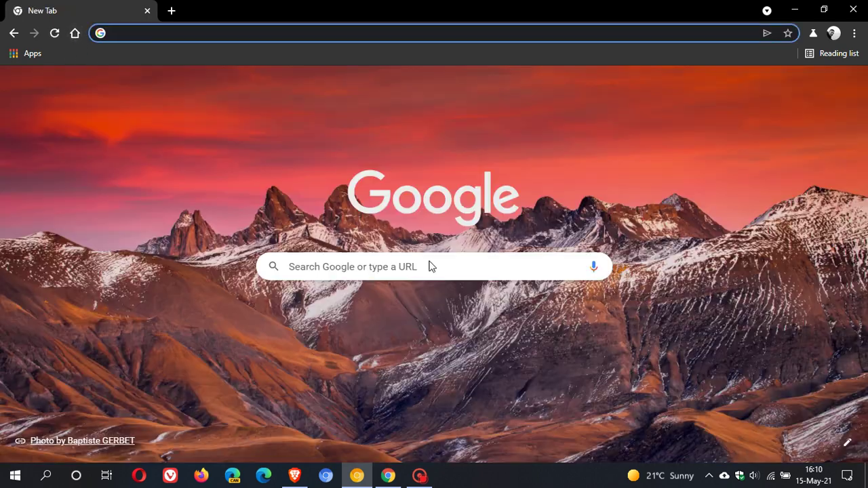
key("alt+F4")
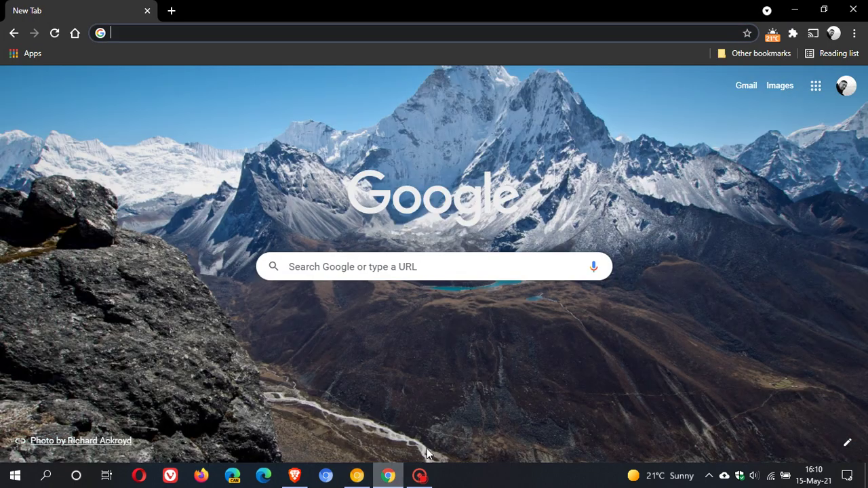